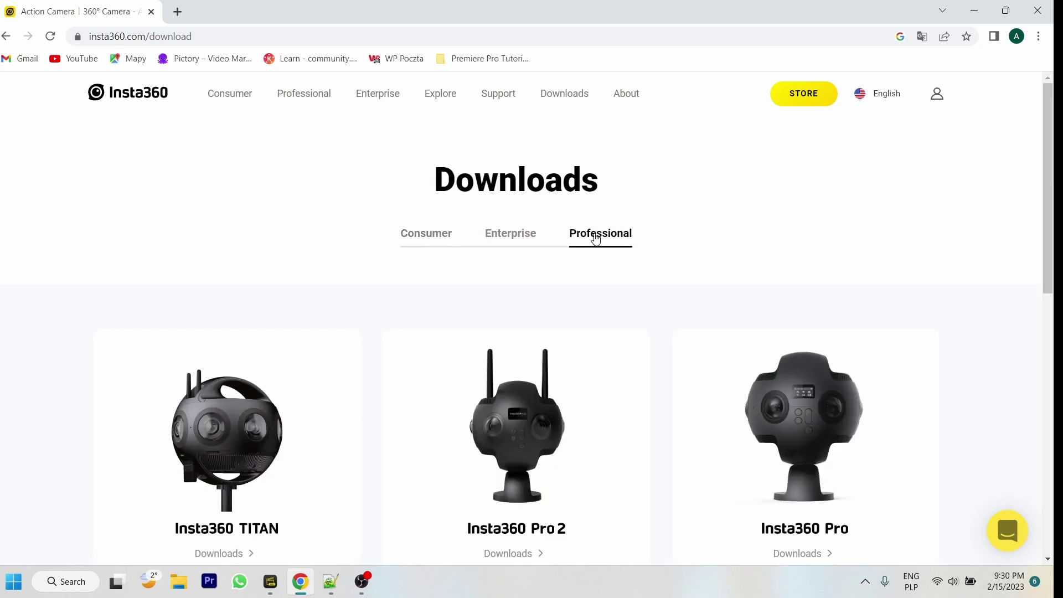
Browse Insta360's Enterprise downloads to the Insta360 X3 page listing Studio 2023 for Windows.
{"action": "left_click", "coordinate": [511, 233]}
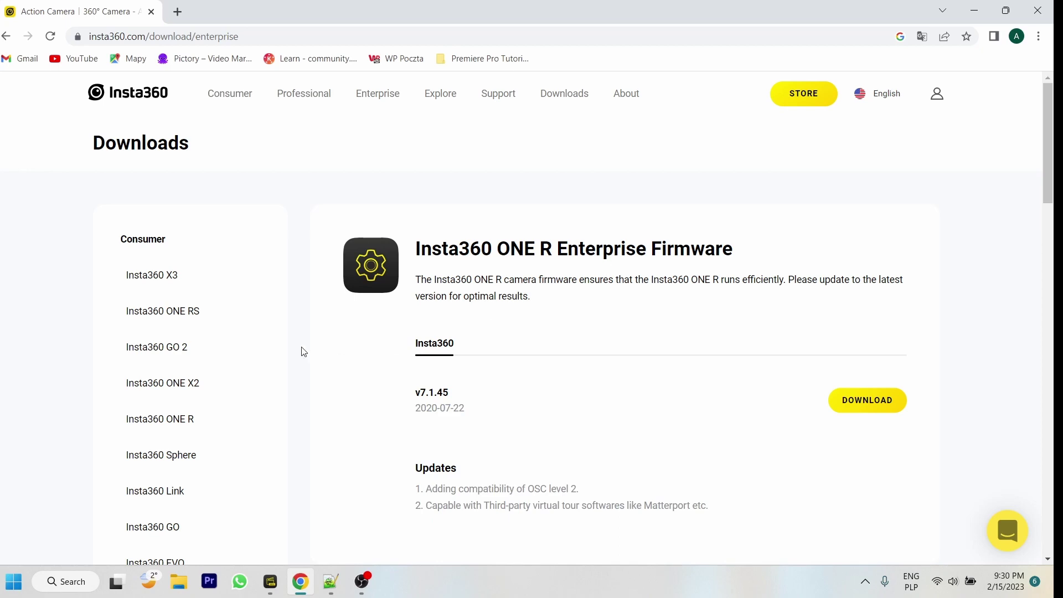
{"action": "left_click", "coordinate": [153, 275]}
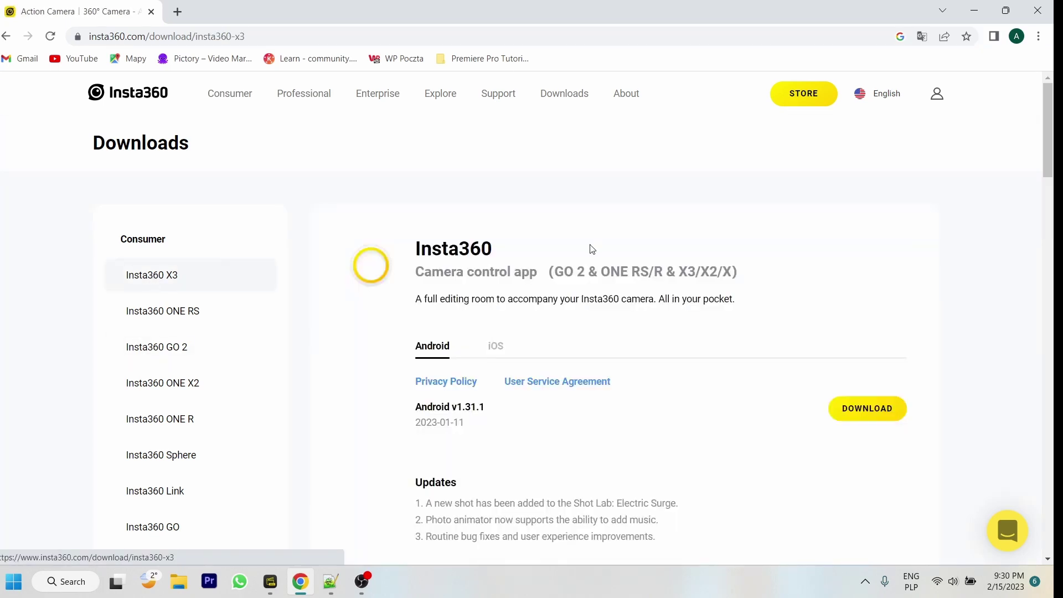
{"action": "scroll", "coordinate": [662, 226], "scroll_direction": "down", "scroll_amount": 5}
{"action": "scroll", "coordinate": [661, 225], "scroll_direction": "down", "scroll_amount": 5}
{"action": "scroll", "coordinate": [662, 226], "scroll_direction": "down", "scroll_amount": 4}
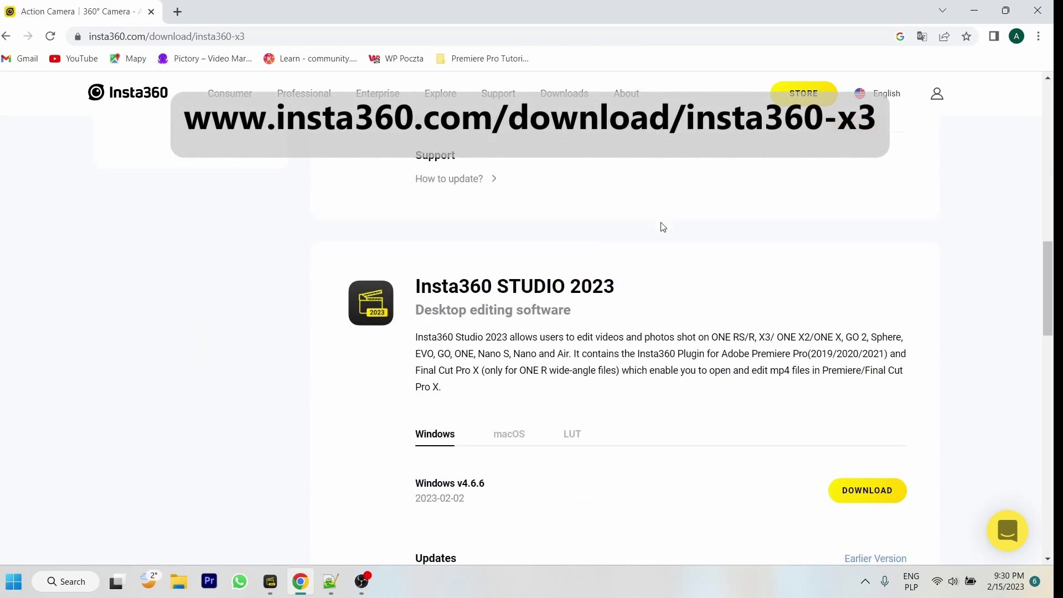
{"action": "scroll", "coordinate": [662, 226], "scroll_direction": "down", "scroll_amount": 2}
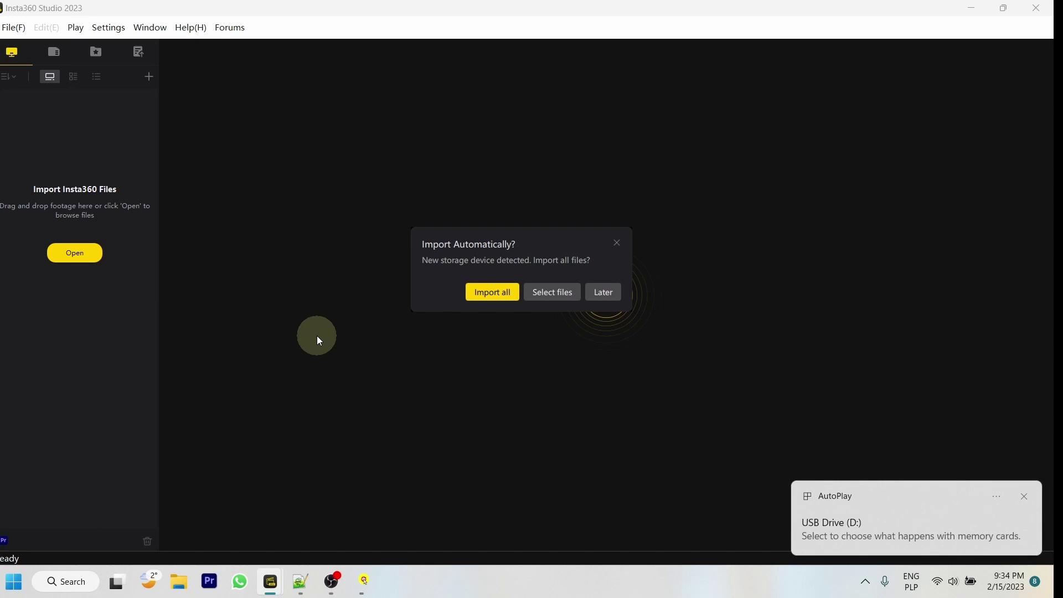
Select all clips in the Camera01 folder and drag them into Insta360 Studio.
{"action": "left_click", "coordinate": [552, 291]}
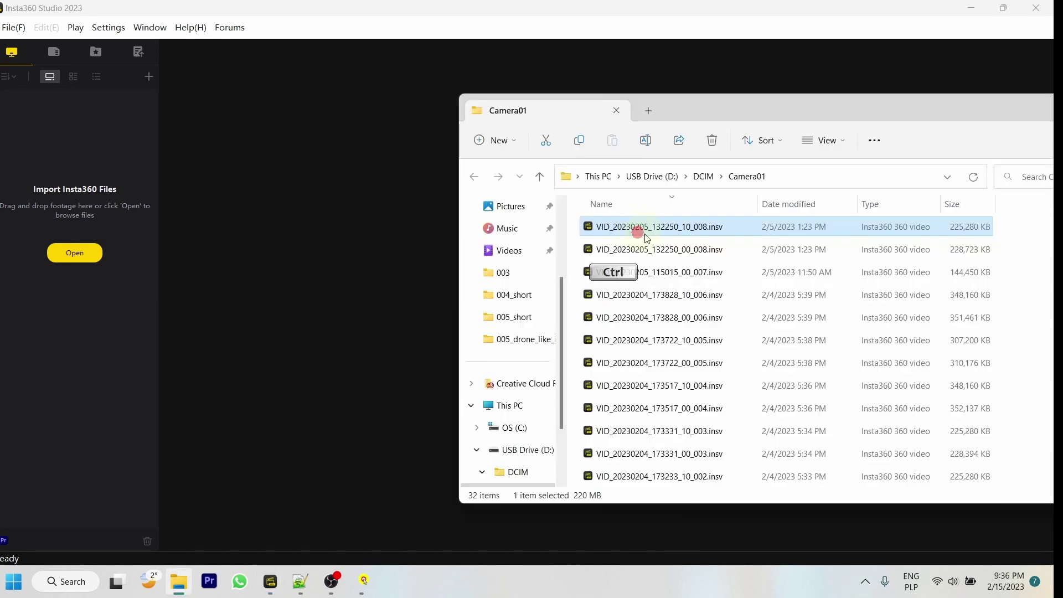
{"action": "left_click", "coordinate": [648, 249], "text": "ctrl"}
{"action": "scroll", "coordinate": [657, 348], "scroll_direction": "down", "scroll_amount": 5}
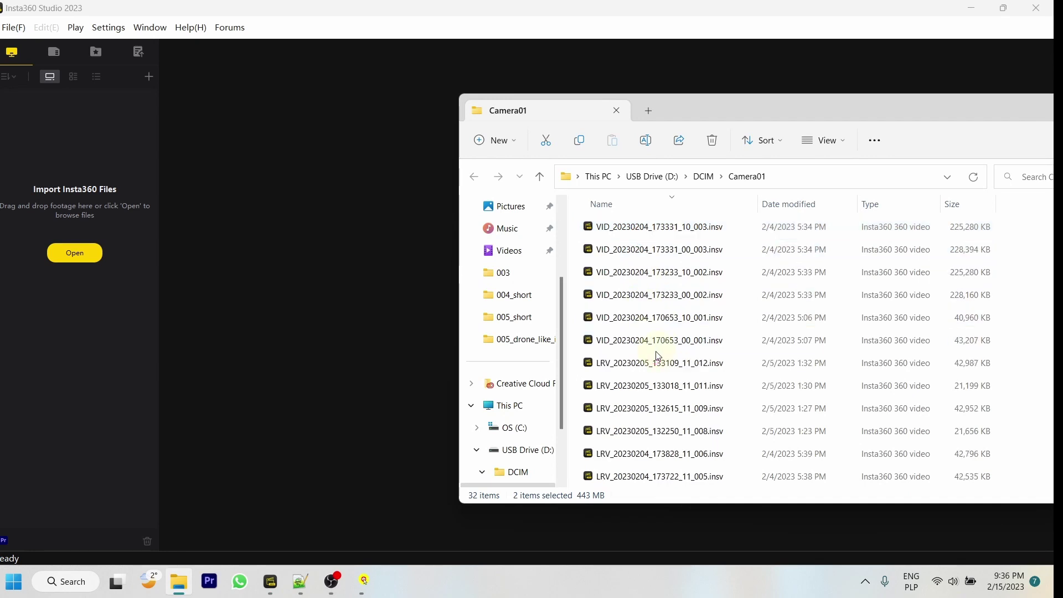
{"action": "left_click", "coordinate": [657, 342], "text": "ctrl"}
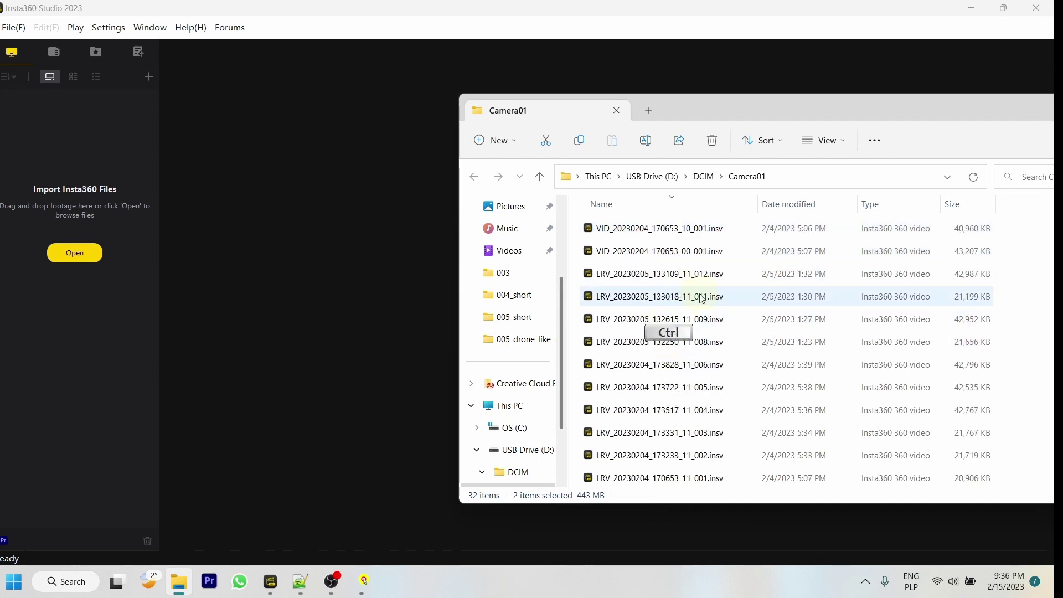
{"action": "scroll", "coordinate": [764, 352], "scroll_direction": "down", "scroll_amount": 2}
{"action": "scroll", "coordinate": [764, 352], "scroll_direction": "up", "scroll_amount": 2}
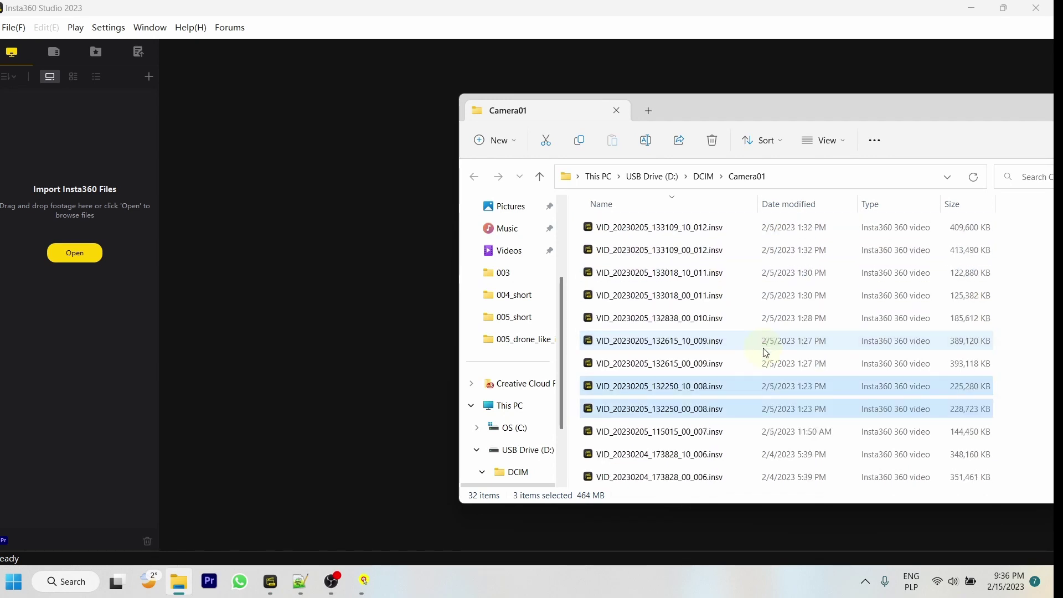
{"action": "scroll", "coordinate": [764, 352], "scroll_direction": "down", "scroll_amount": 5}
{"action": "scroll", "coordinate": [764, 352], "scroll_direction": "up", "scroll_amount": 3}
{"action": "key", "text": "ctrl+a"}
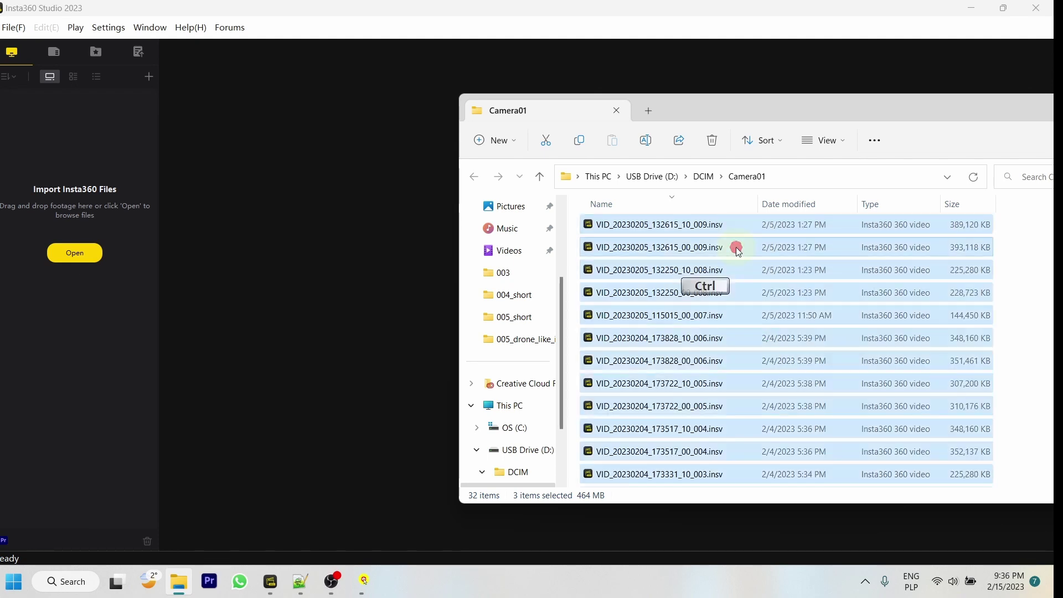
{"action": "left_click_drag", "start_coordinate": [737, 248], "coordinate": [60, 370]}
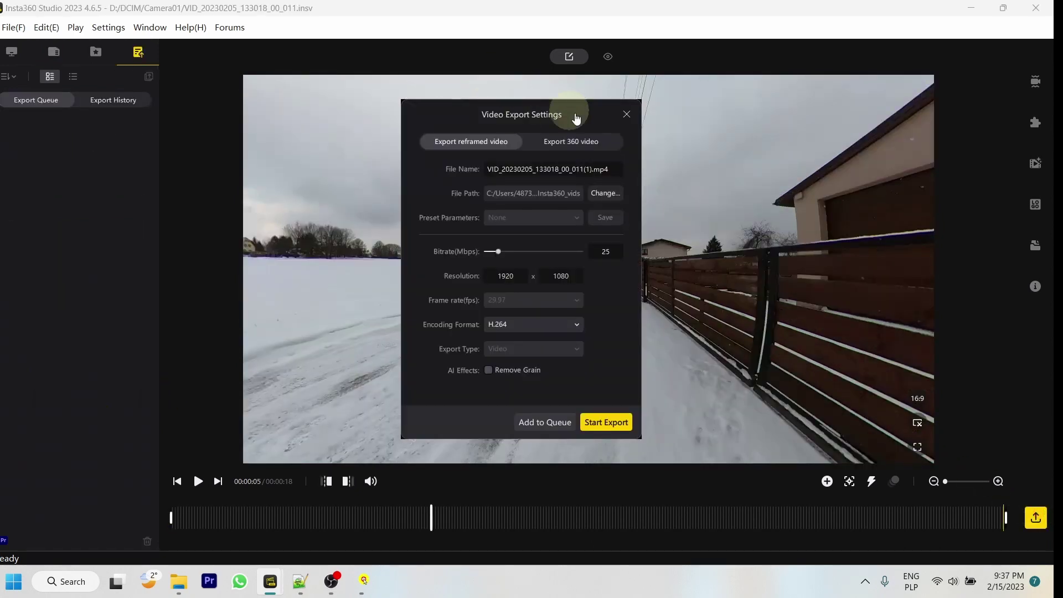
Export VID_011 as a 360 video at 200 Mbps with Remove Grain enabled.
{"action": "left_click", "coordinate": [595, 144]}
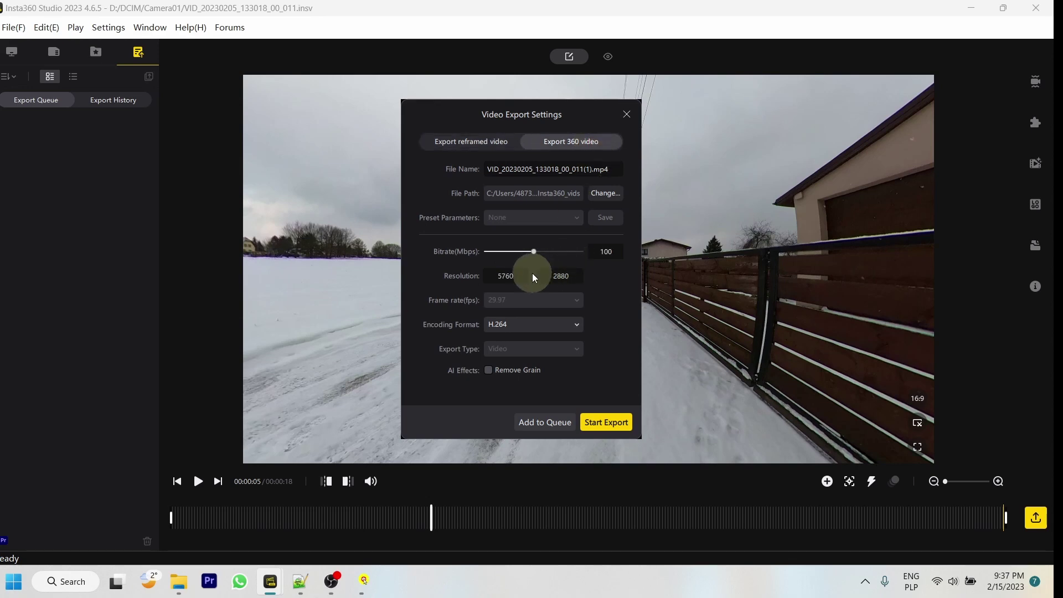
{"action": "left_click_drag", "start_coordinate": [533, 251], "coordinate": [589, 250]}
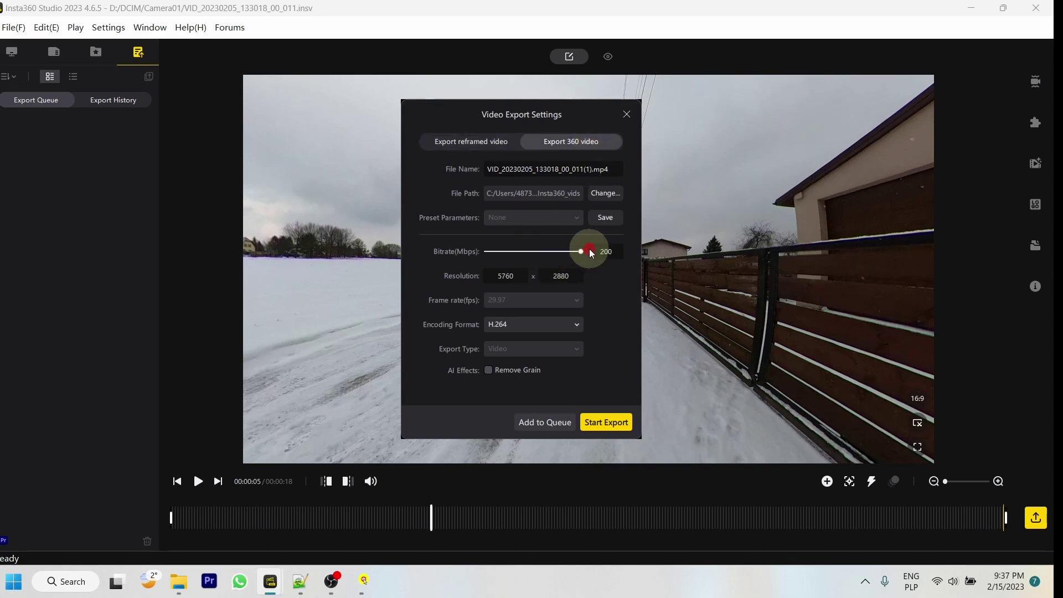
{"action": "left_click", "coordinate": [489, 369]}
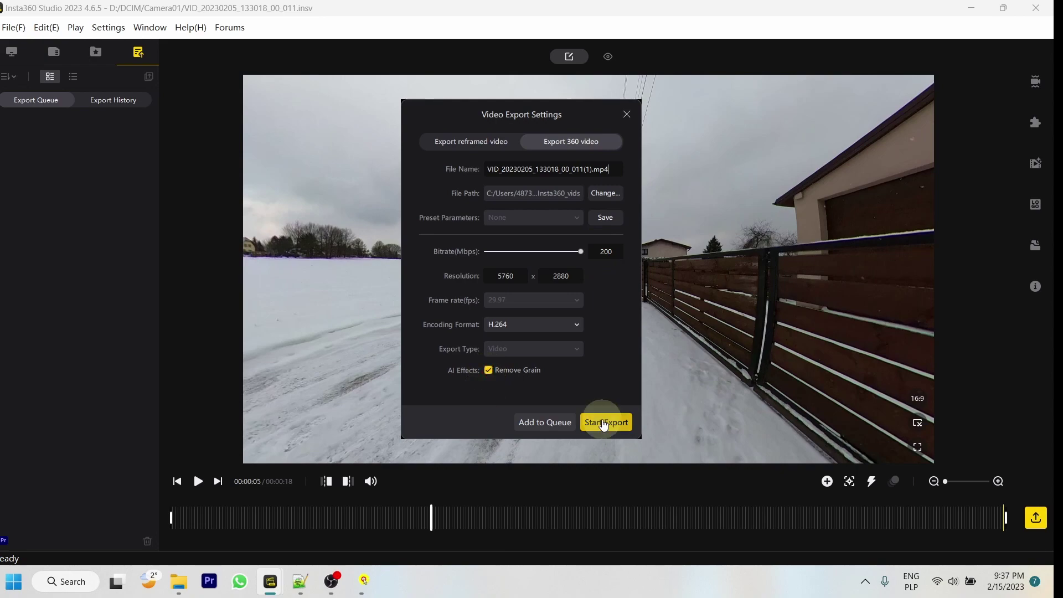
{"action": "left_click", "coordinate": [604, 423]}
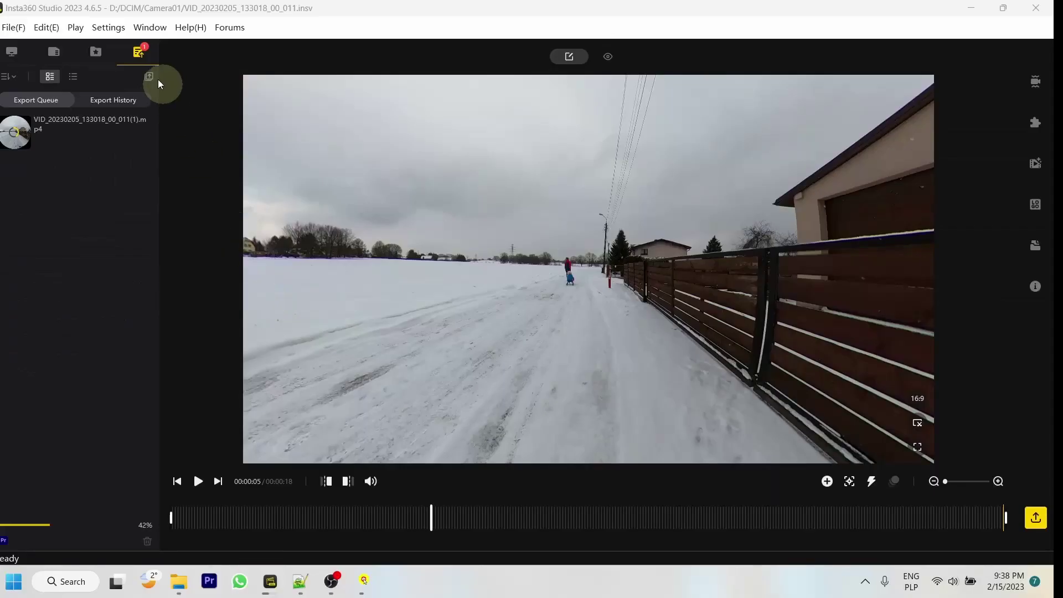
Review the File Path Settings in Insta360 Studio's preferences.
{"action": "left_click", "coordinate": [308, 33]}
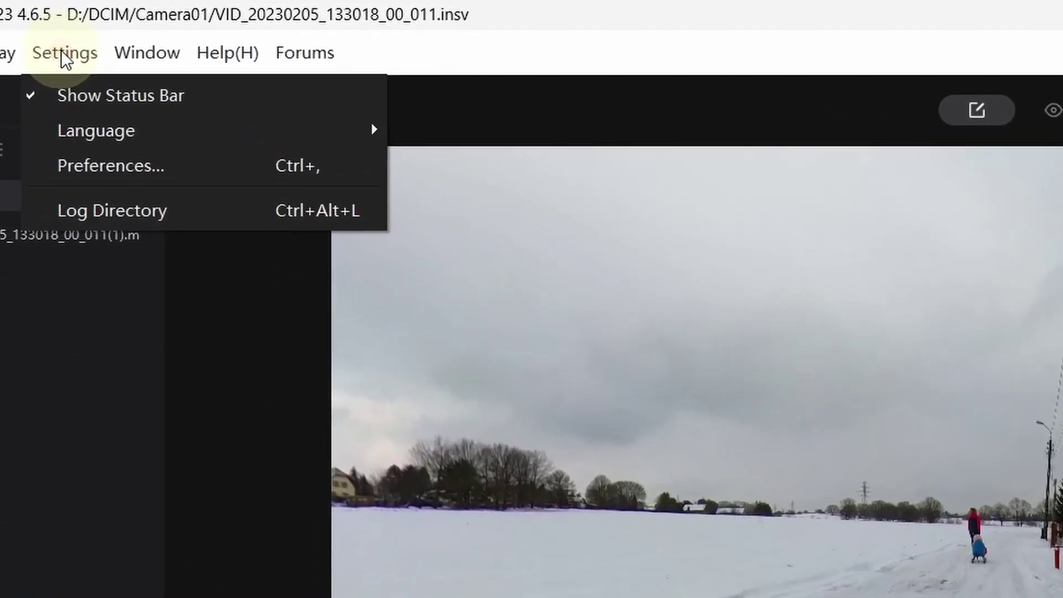
{"action": "left_click", "coordinate": [150, 166]}
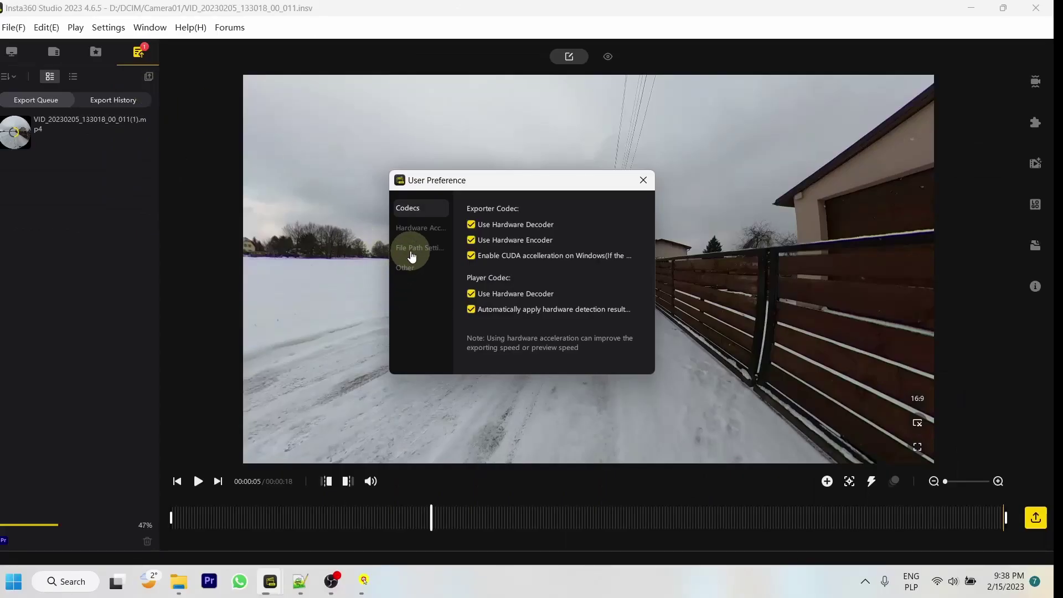
{"action": "left_click", "coordinate": [417, 247]}
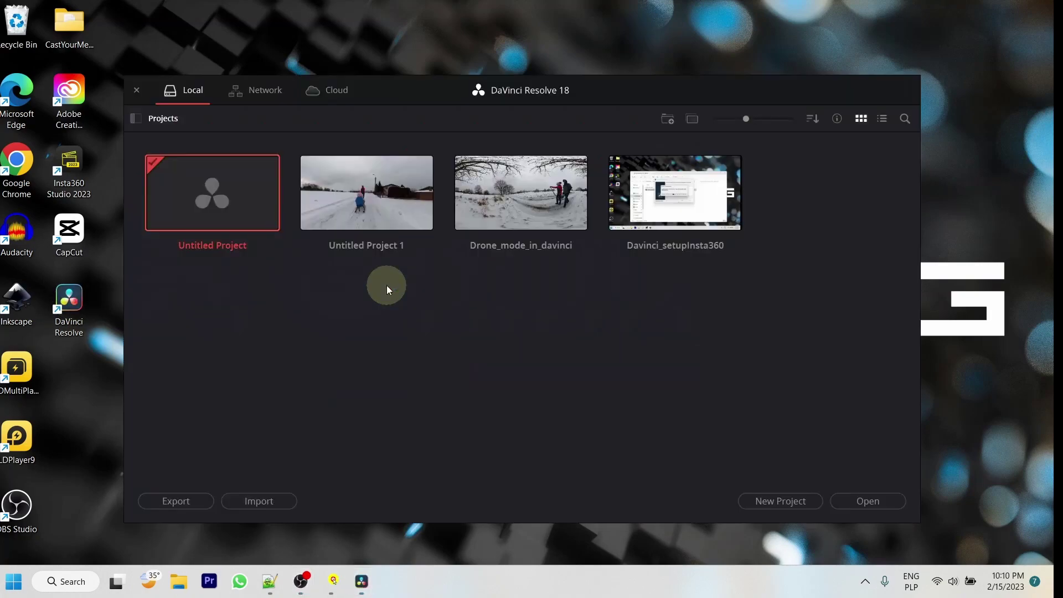
Create a new empty project from DaVinci Resolve's Project Manager.
{"action": "right_click", "coordinate": [386, 330]}
{"action": "left_click", "coordinate": [386, 337]}
{"action": "left_click", "coordinate": [575, 312]}
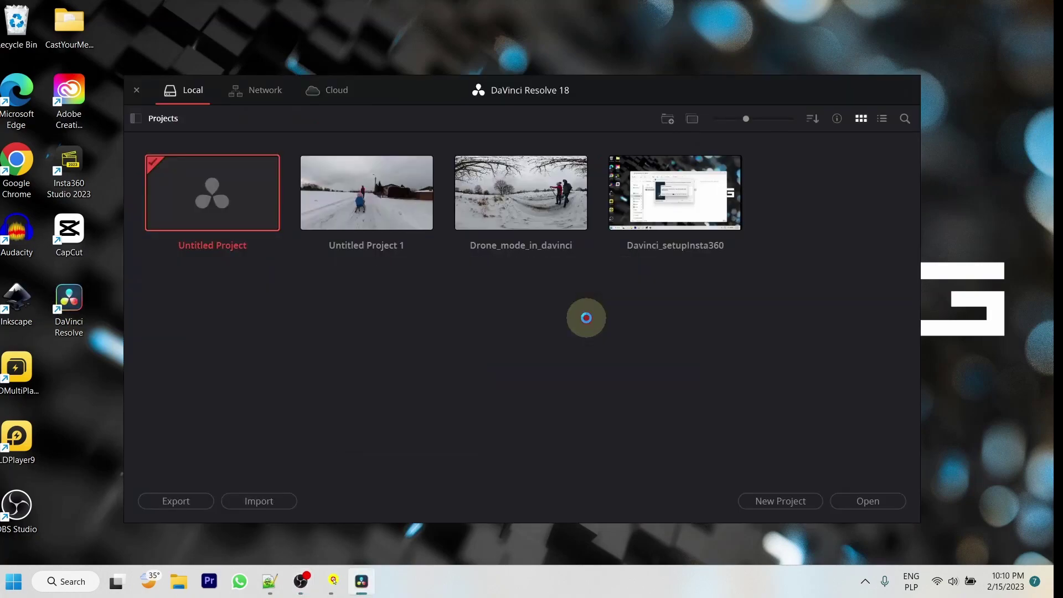
Create a custom timeline at 3840x2160 UHD, 29.97 fps, stretching mismatched footage to all corners.
{"action": "right_click", "coordinate": [168, 107]}
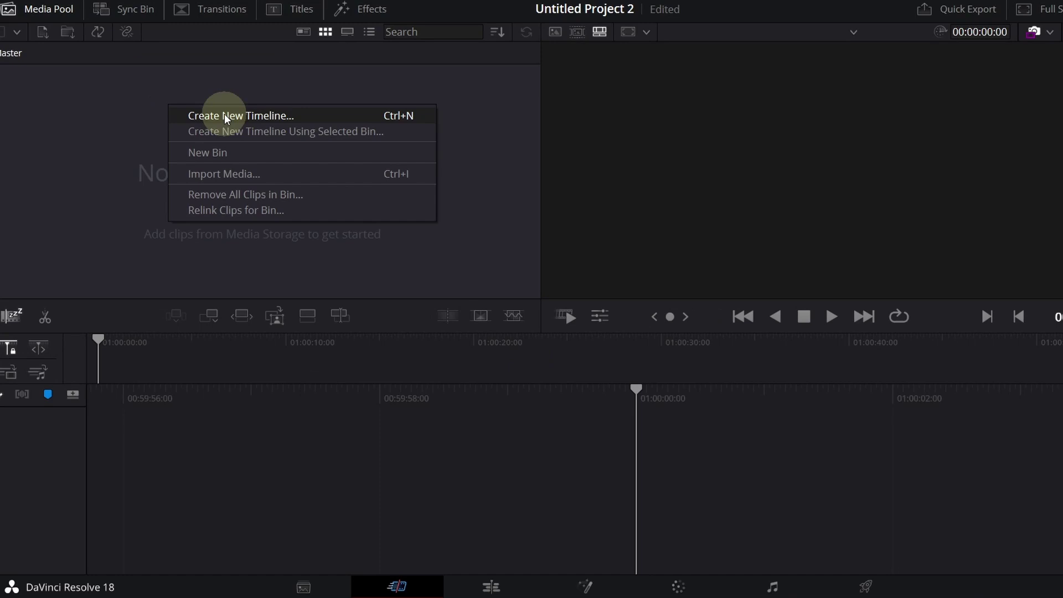
{"action": "left_click", "coordinate": [226, 111]}
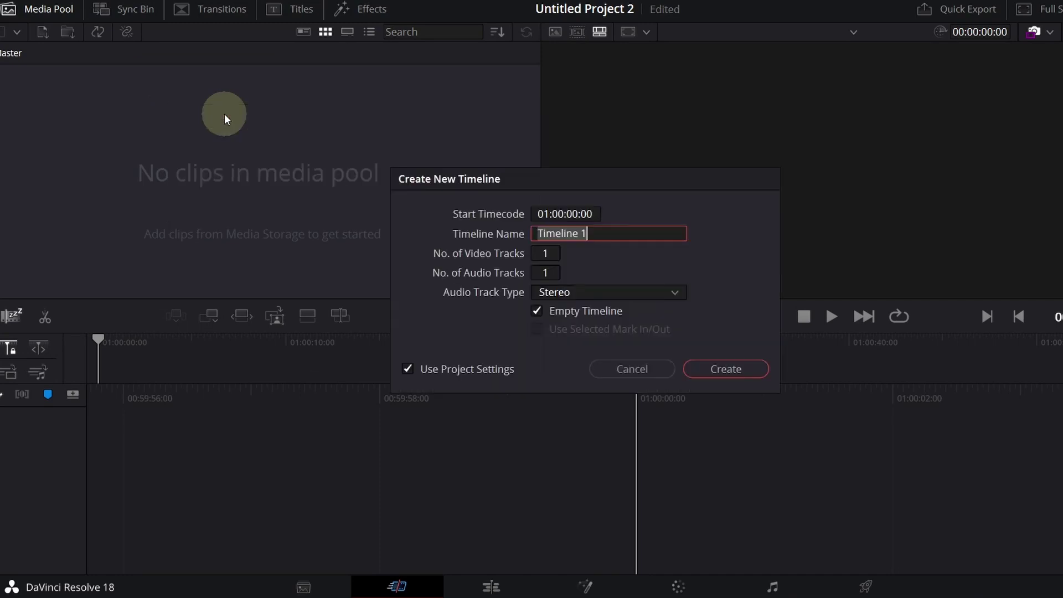
{"action": "left_click", "coordinate": [407, 369]}
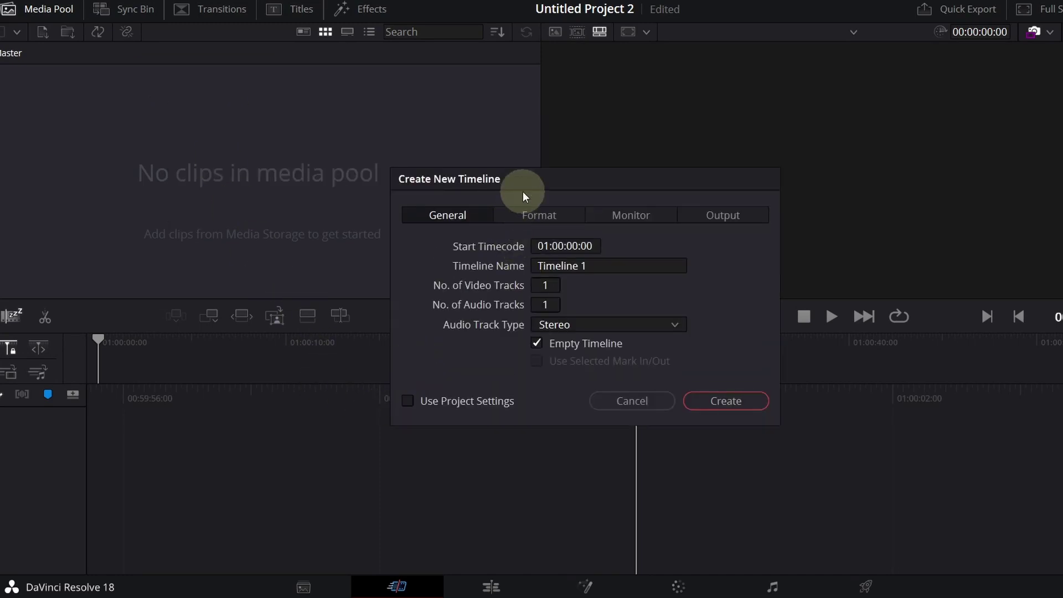
{"action": "left_click", "coordinate": [532, 216]}
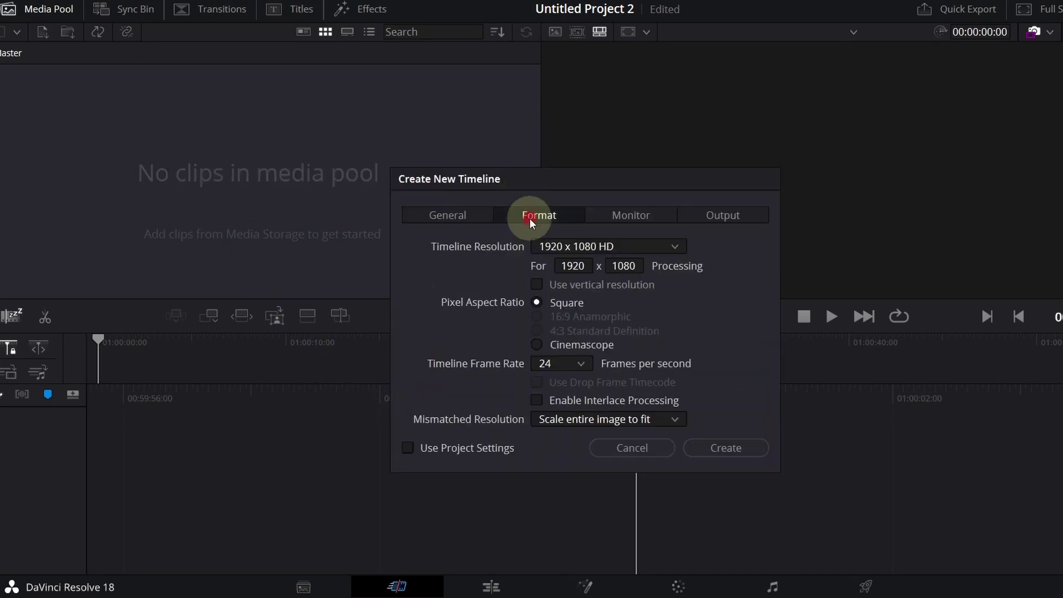
{"action": "left_click", "coordinate": [641, 247]}
{"action": "scroll", "coordinate": [630, 312], "scroll_direction": "down", "scroll_amount": 3}
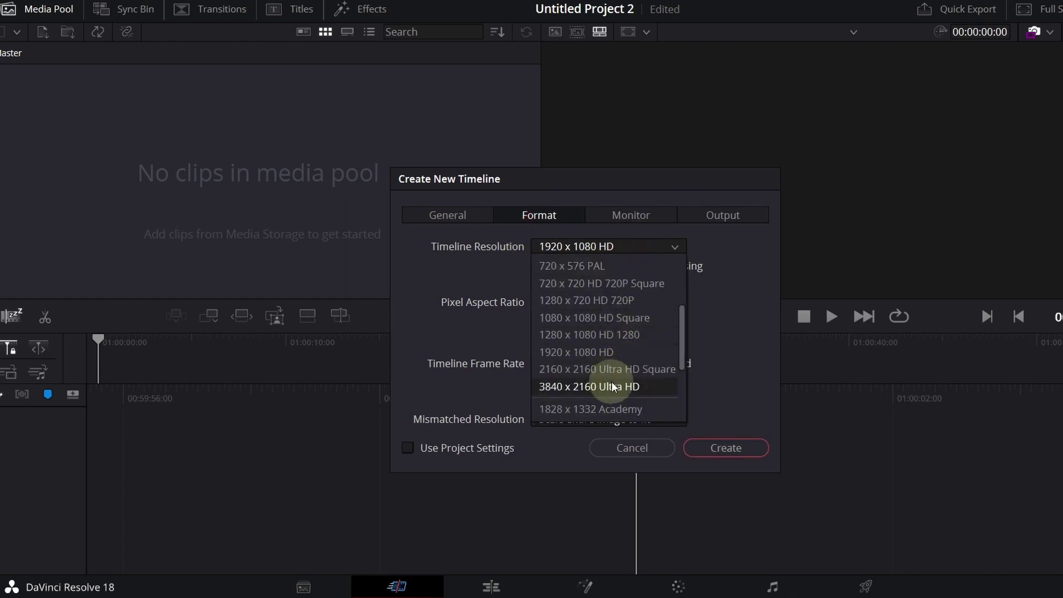
{"action": "left_click", "coordinate": [595, 385]}
{"action": "left_click", "coordinate": [567, 364]}
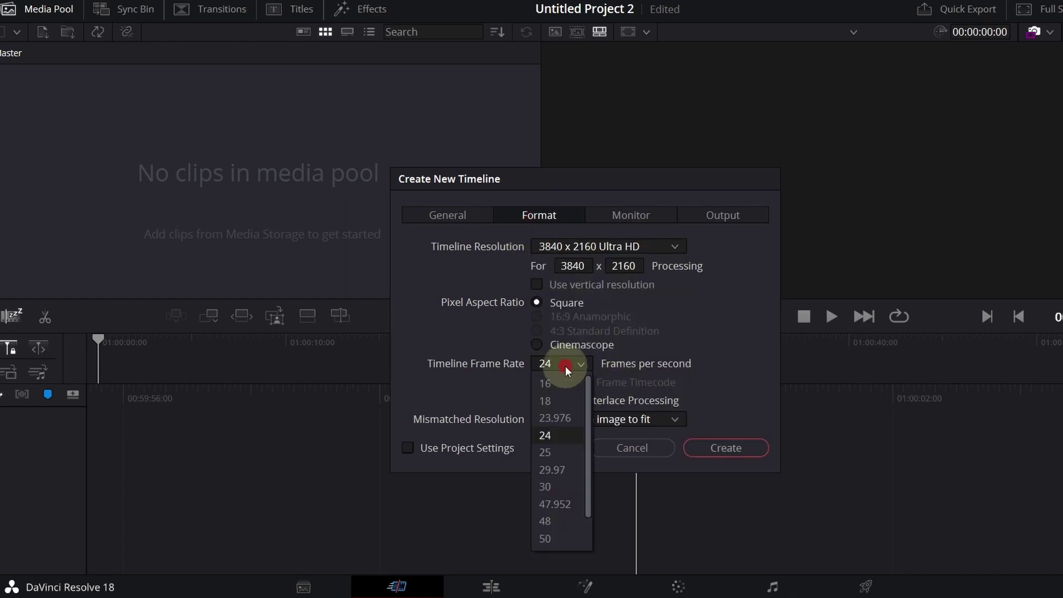
{"action": "left_click", "coordinate": [552, 470]}
{"action": "left_click", "coordinate": [567, 419]}
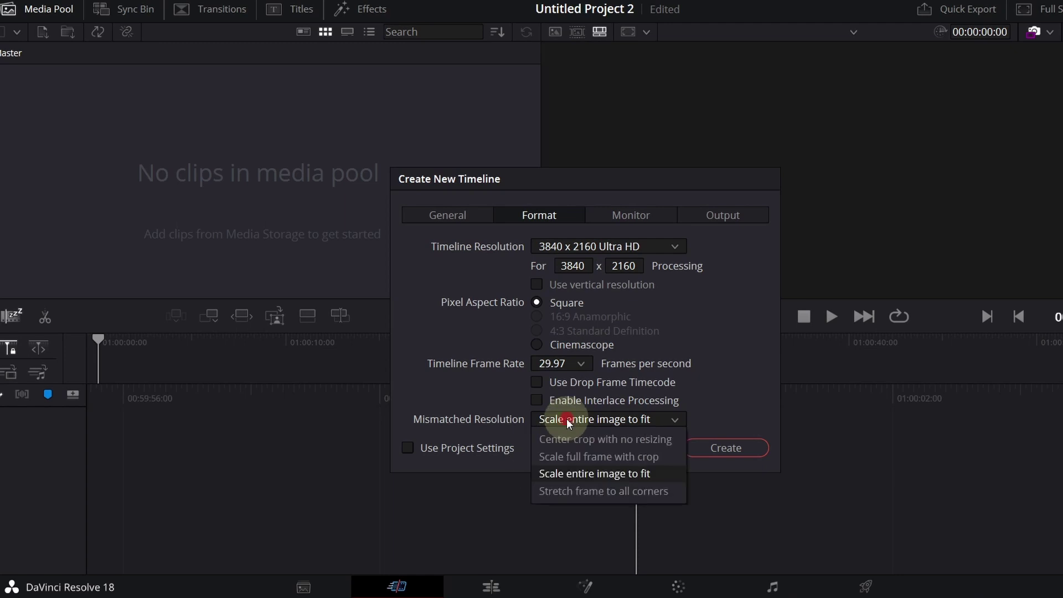
{"action": "left_click", "coordinate": [602, 489]}
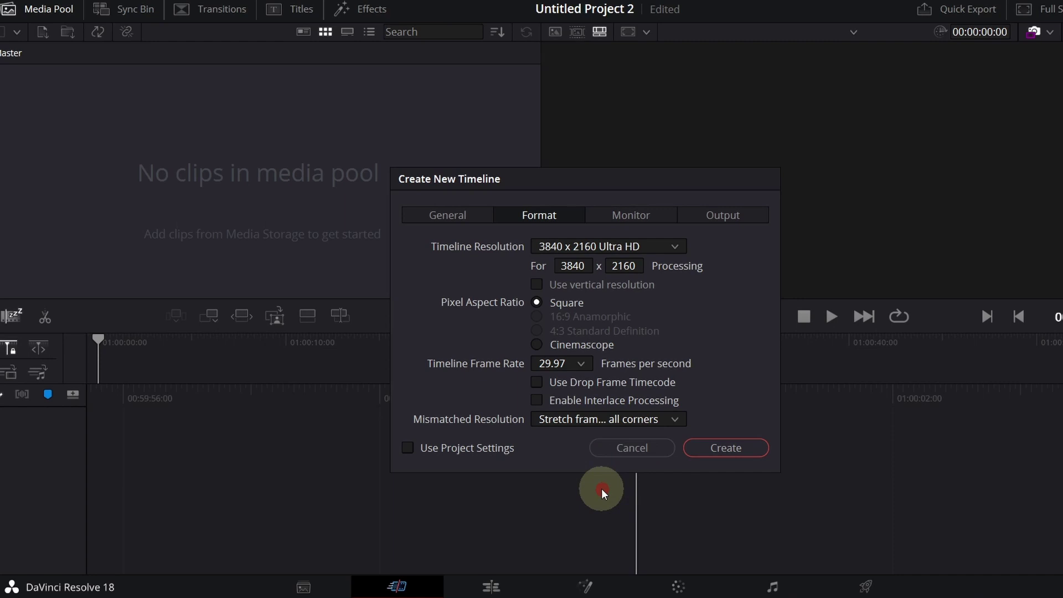
{"action": "left_click", "coordinate": [726, 448]}
{"action": "right_click", "coordinate": [248, 150]}
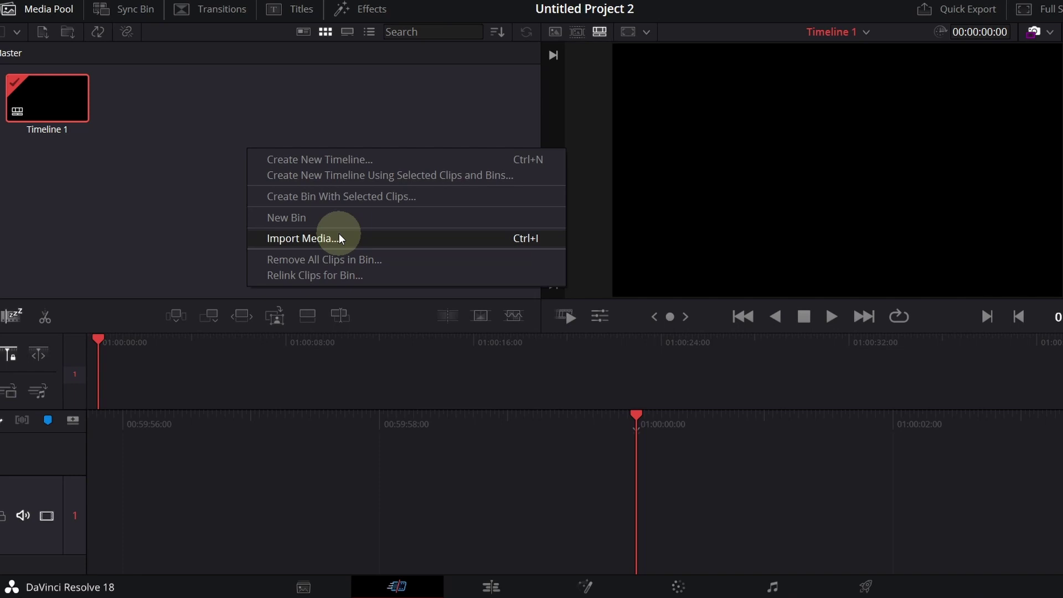
Import the 360° MP4 from Insta360_vids and drag it onto Timeline 1.
{"action": "left_click", "coordinate": [340, 238]}
{"action": "double_click", "coordinate": [189, 130]}
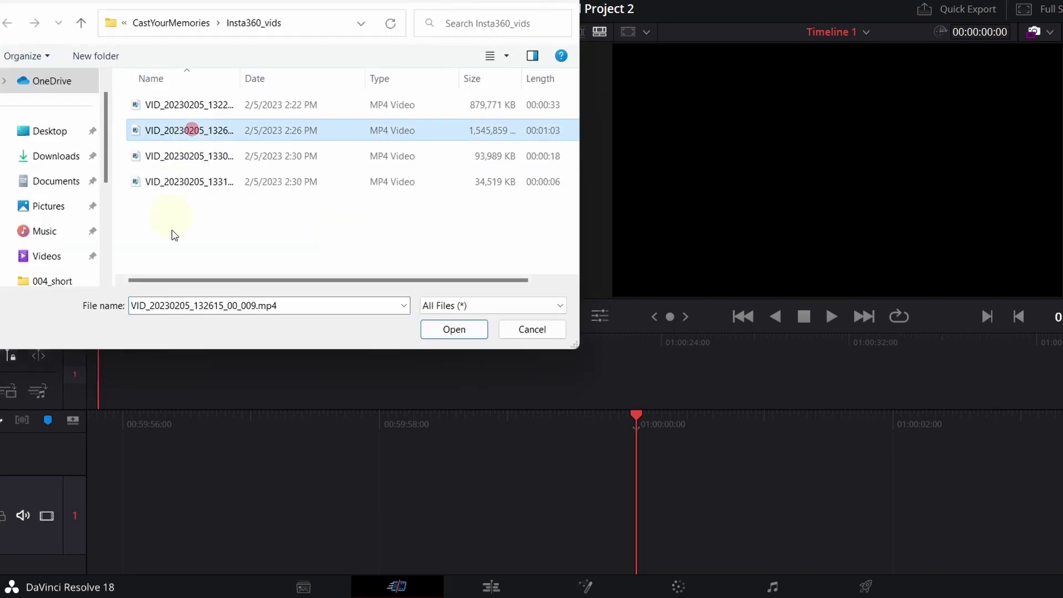
{"action": "left_click_drag", "start_coordinate": [55, 96], "coordinate": [611, 473]}
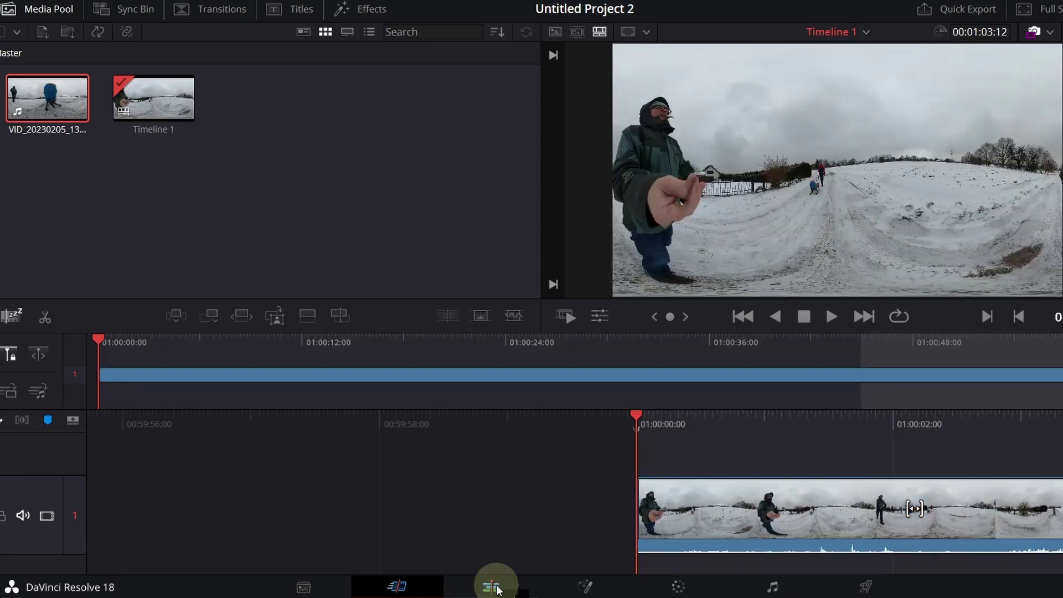
On the Edit page, drag KartaVR kvrReframe360Ultra onto the clip and show the Inspector.
{"action": "left_click", "coordinate": [495, 588]}
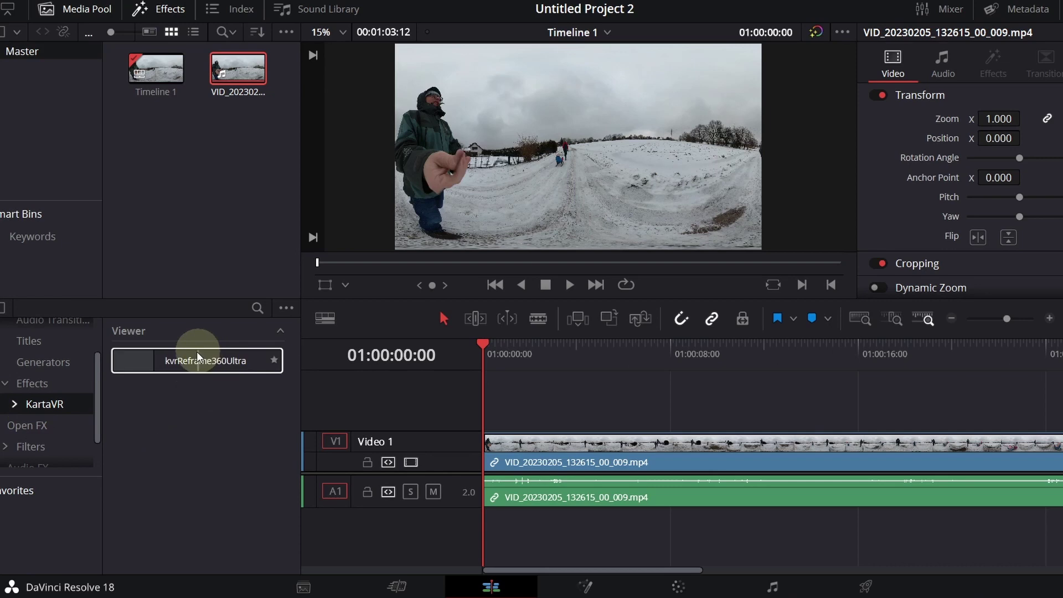
{"action": "left_click", "coordinate": [185, 359]}
{"action": "left_click_drag", "start_coordinate": [185, 359], "coordinate": [592, 462]}
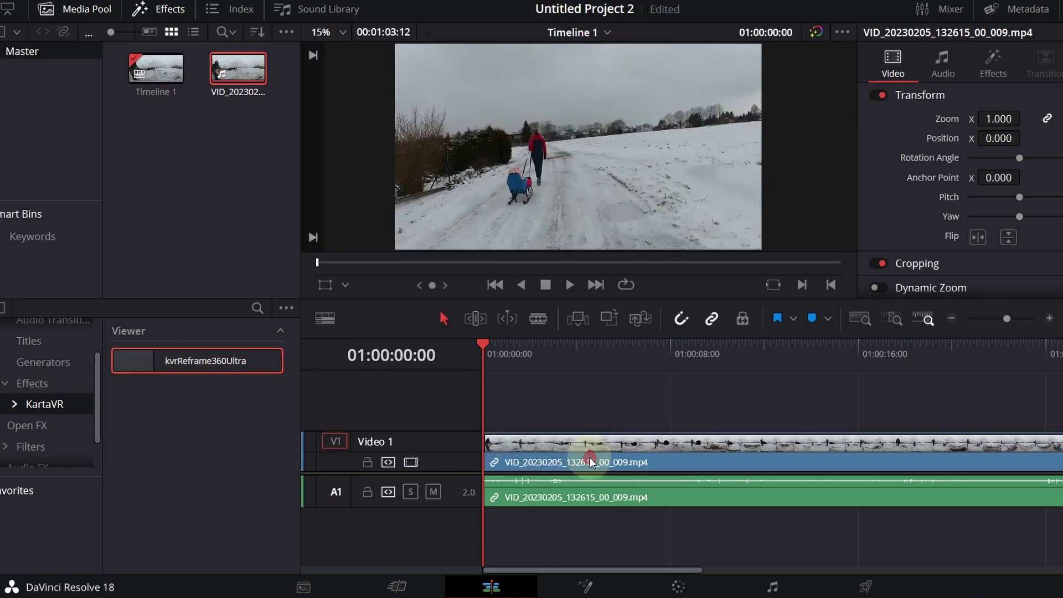
{"action": "left_click", "coordinate": [993, 10]}
Set the reframe Field Of View to 0.6, undoing a trial Pitch change.
{"action": "left_click", "coordinate": [994, 10]}
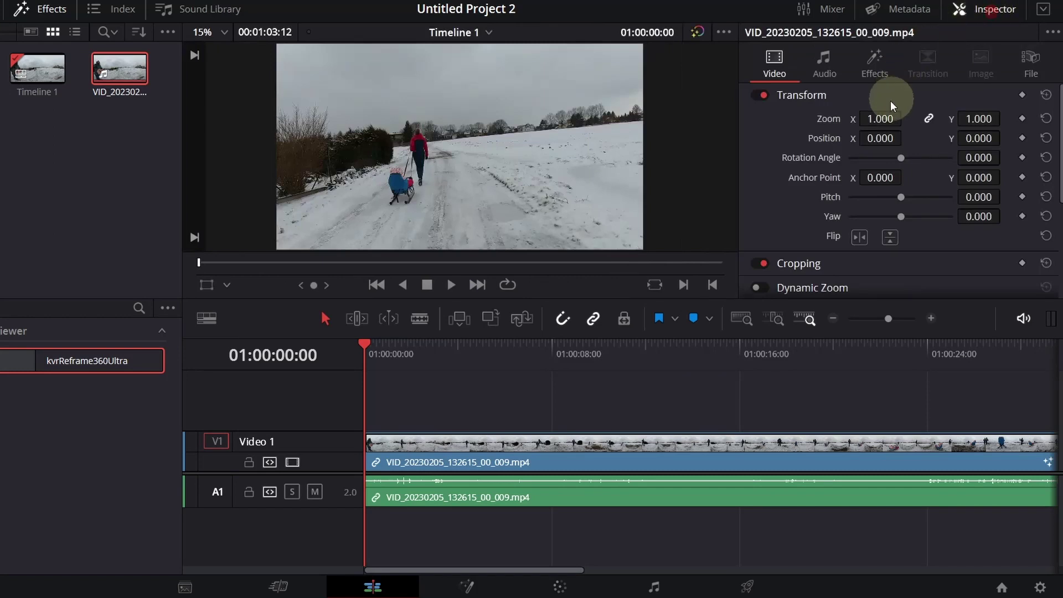
{"action": "left_click", "coordinate": [872, 65]}
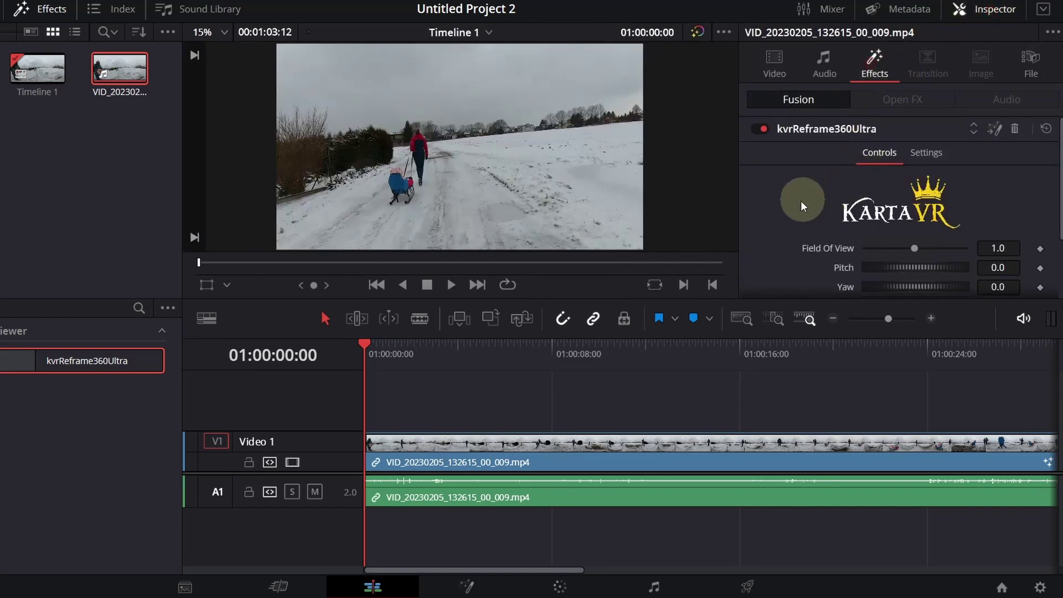
{"action": "scroll", "coordinate": [765, 220], "scroll_direction": "down", "scroll_amount": 3}
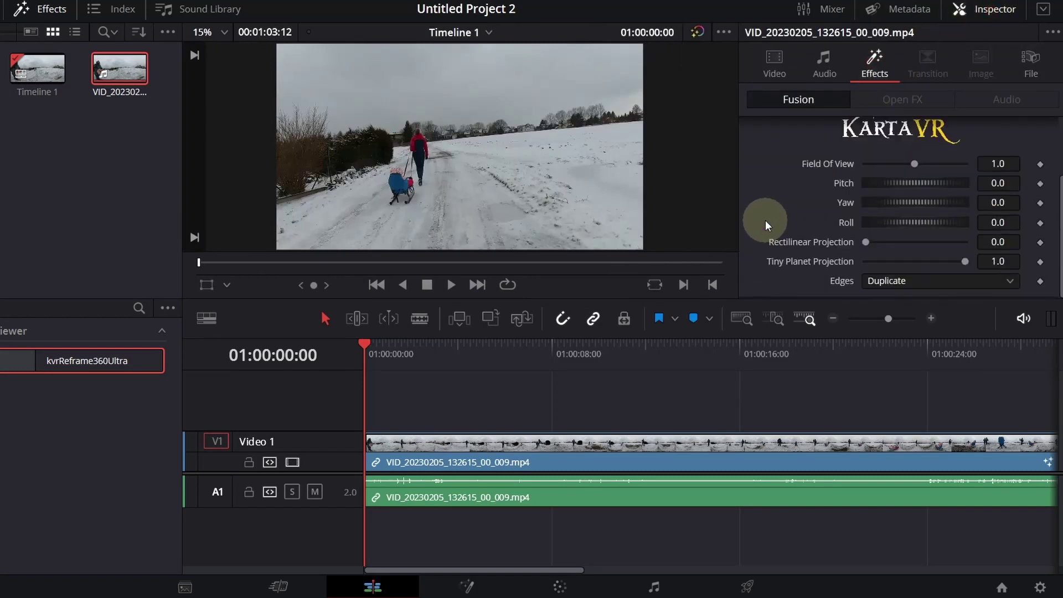
{"action": "left_click", "coordinate": [993, 163]}
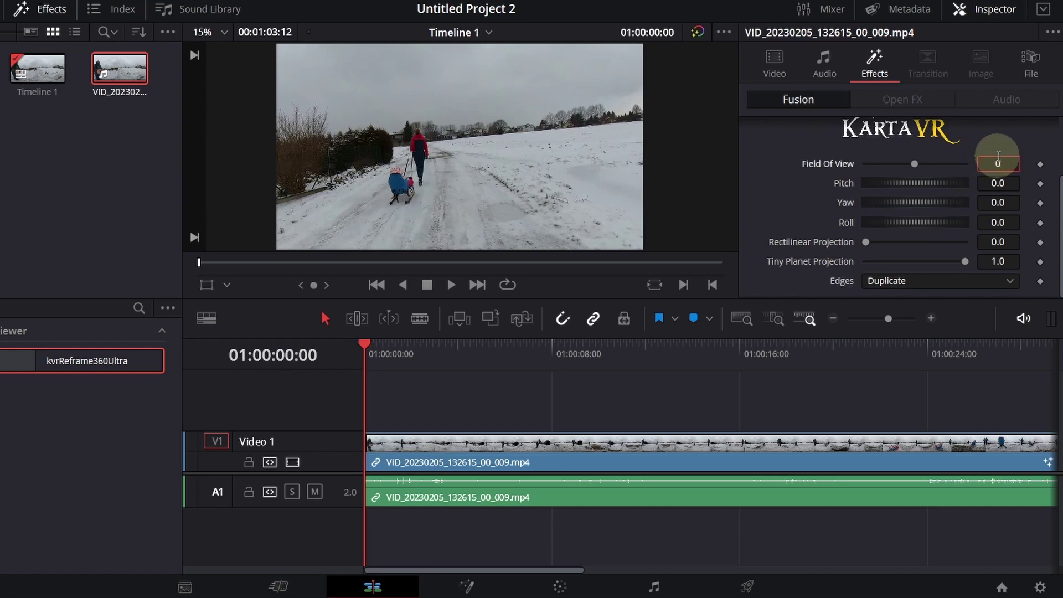
{"action": "type", "text": ".6"}
{"action": "key", "text": "Return"}
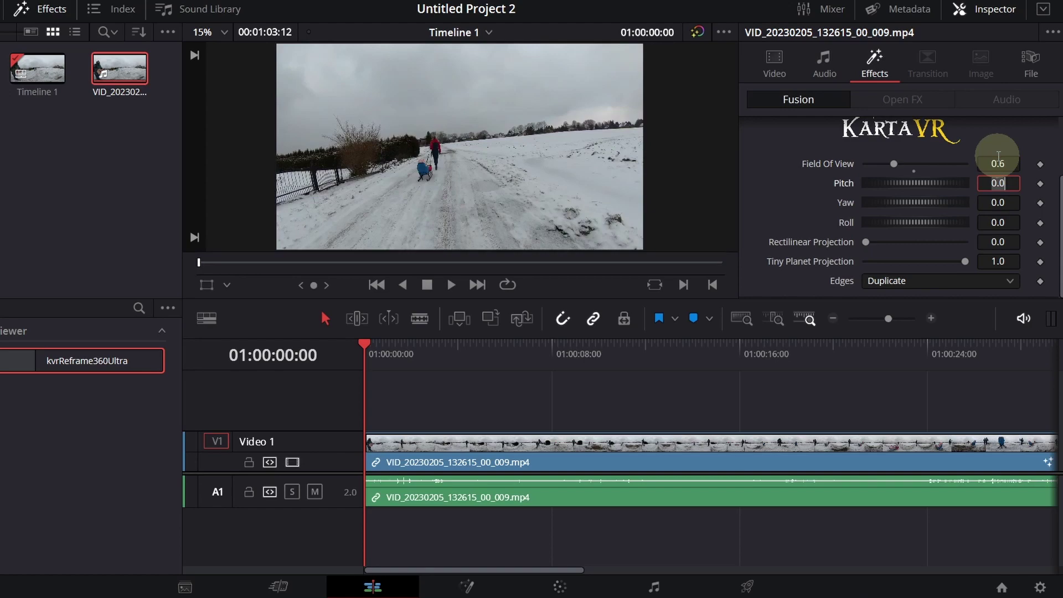
{"action": "mouse_move", "coordinate": [914, 184]}
{"action": "left_mouse_down"}
{"action": "mouse_move", "coordinate": [872, 189]}
{"action": "mouse_move", "coordinate": [943, 204]}
{"action": "mouse_move", "coordinate": [891, 226]}
{"action": "mouse_move", "coordinate": [905, 220]}
{"action": "mouse_move", "coordinate": [902, 229]}
{"action": "left_mouse_up"}
{"action": "key", "text": "ctrl+z"}
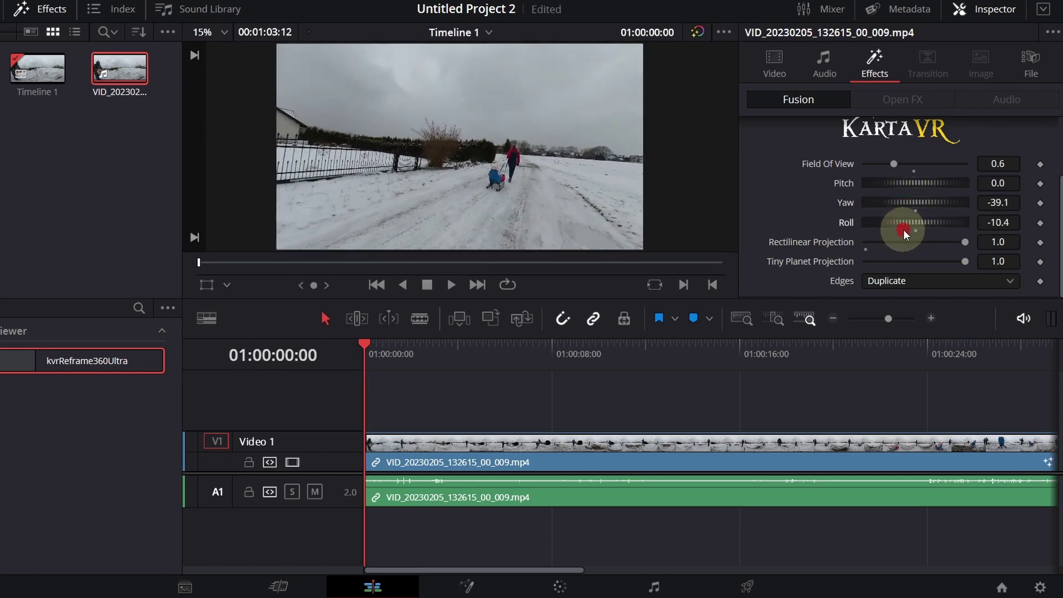